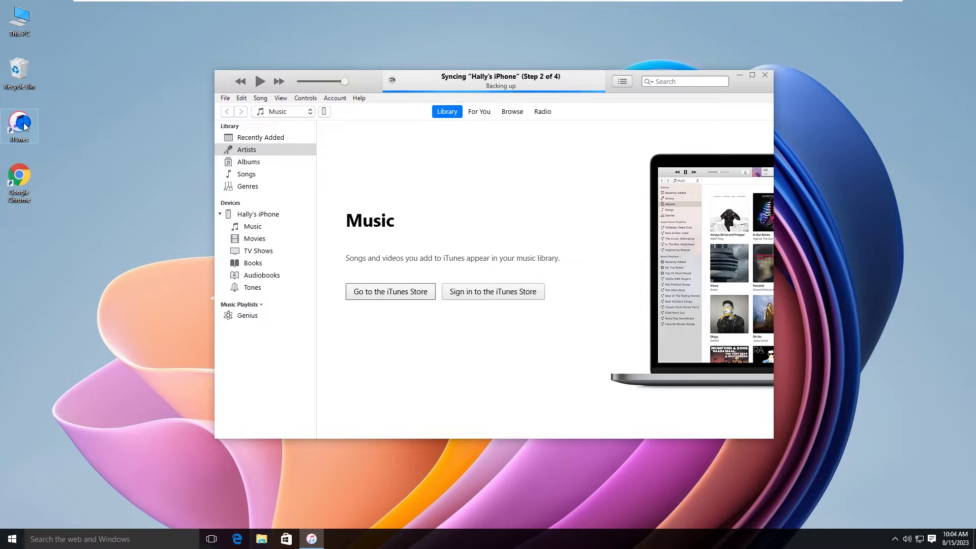
# Open the iPhone's Summary page in iTunes and start a Back Up Now to this computer.
pyautogui.click(325, 111)
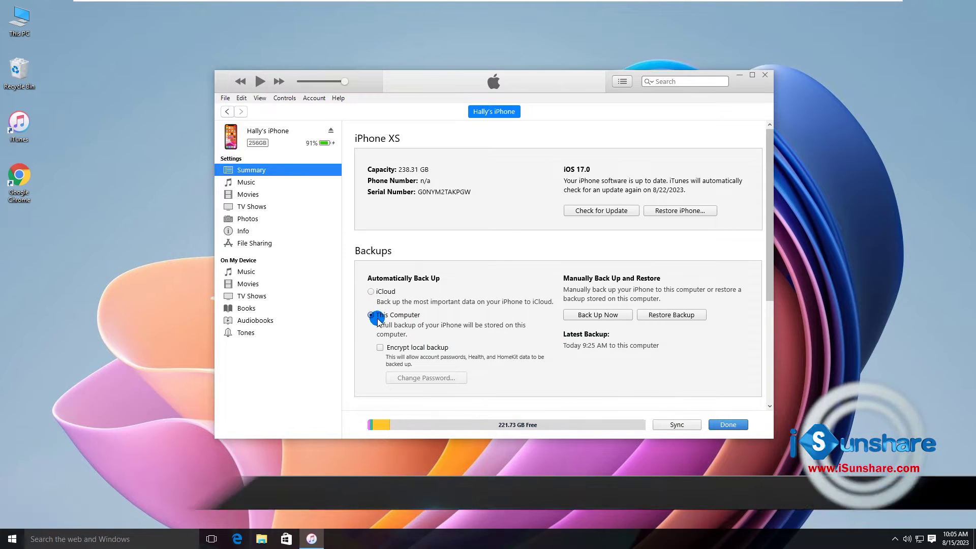
pyautogui.click(598, 315)
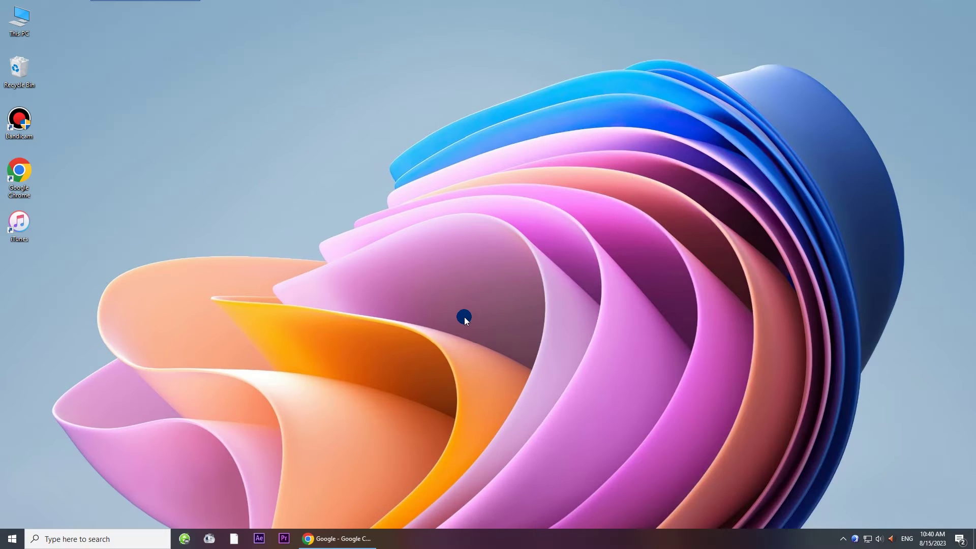
pyautogui.click(346, 537)
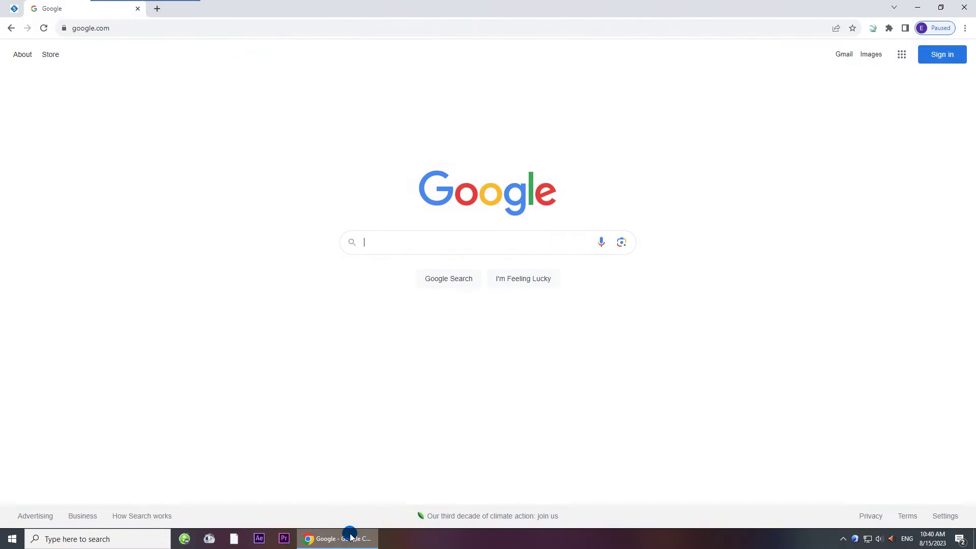
pyautogui.click(98, 27)
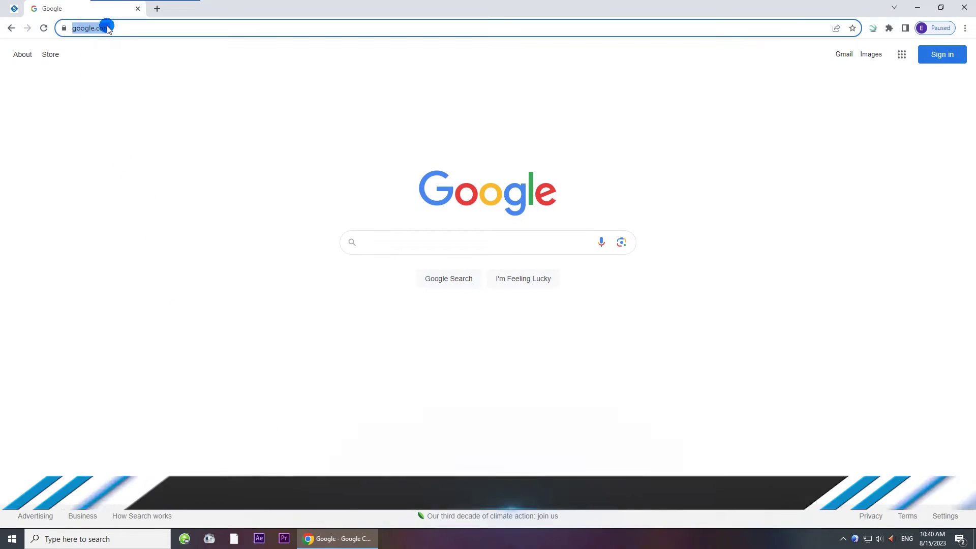
pyautogui.write('www.isunshare.com')
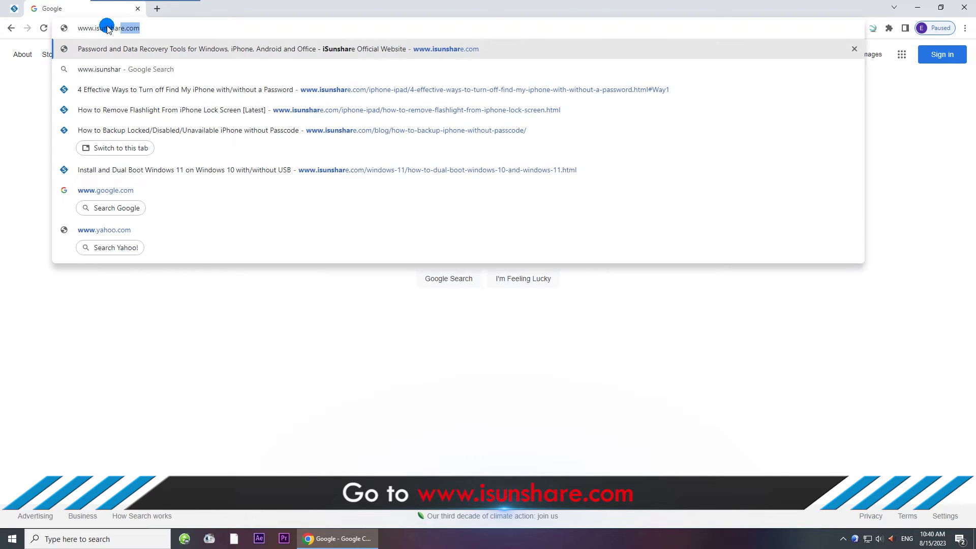
pyautogui.press('Return')
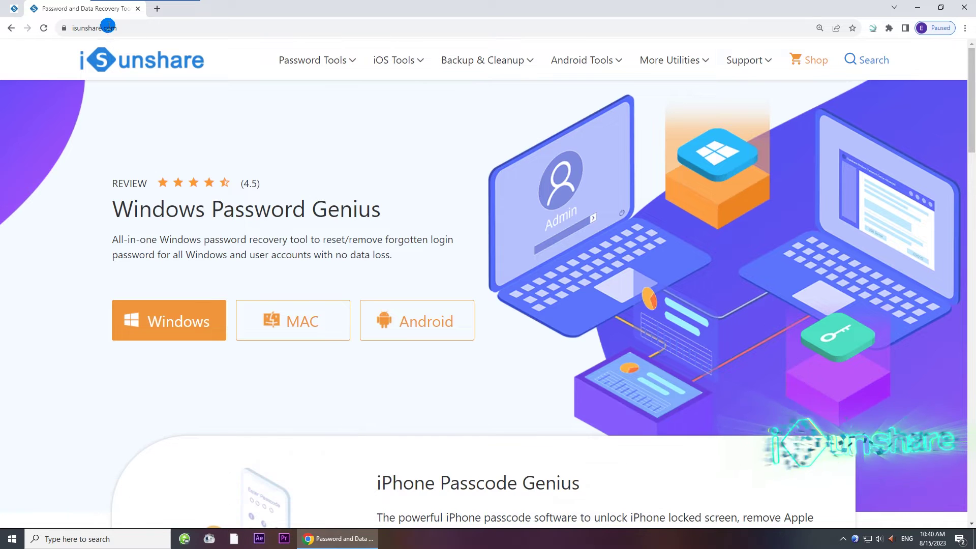
pyautogui.moveTo(353, 62)
pyautogui.moveTo(392, 60)
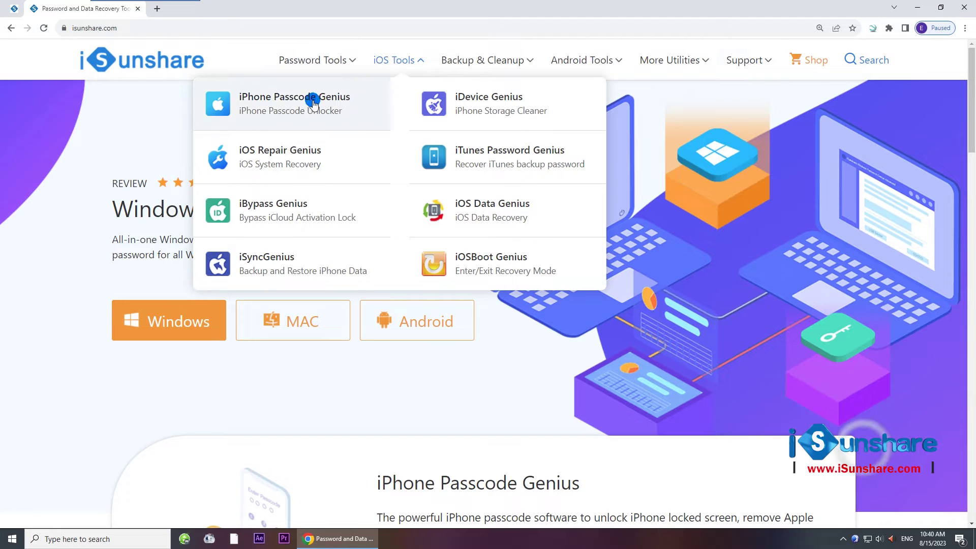
pyautogui.click(269, 260)
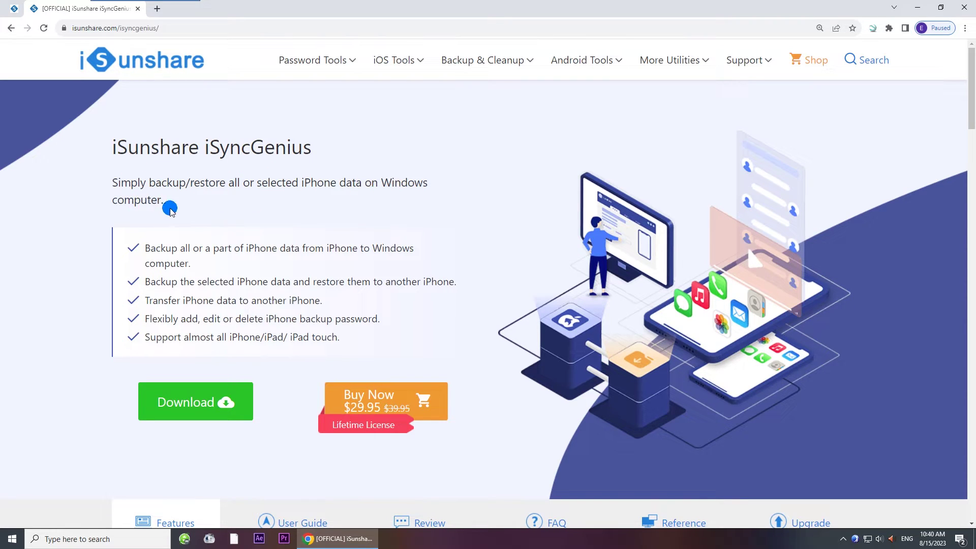
# Download the iSyncGenius installer and run it from Chrome's recent downloads.
pyautogui.click(189, 405)
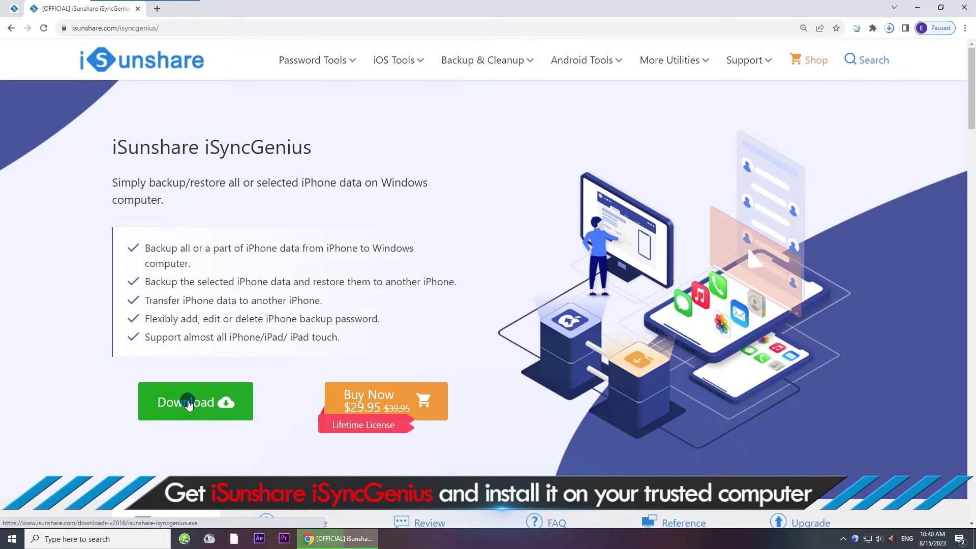
pyautogui.click(854, 192)
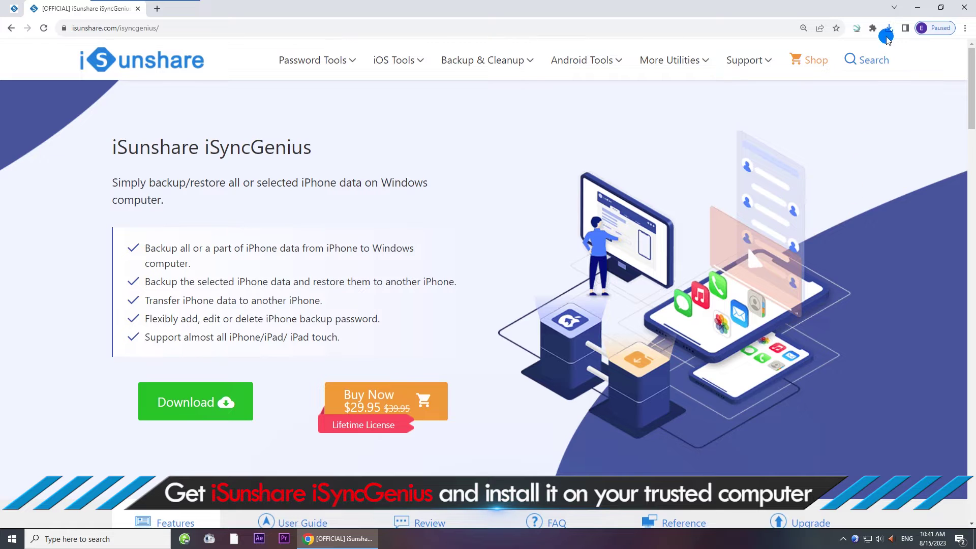
pyautogui.click(888, 30)
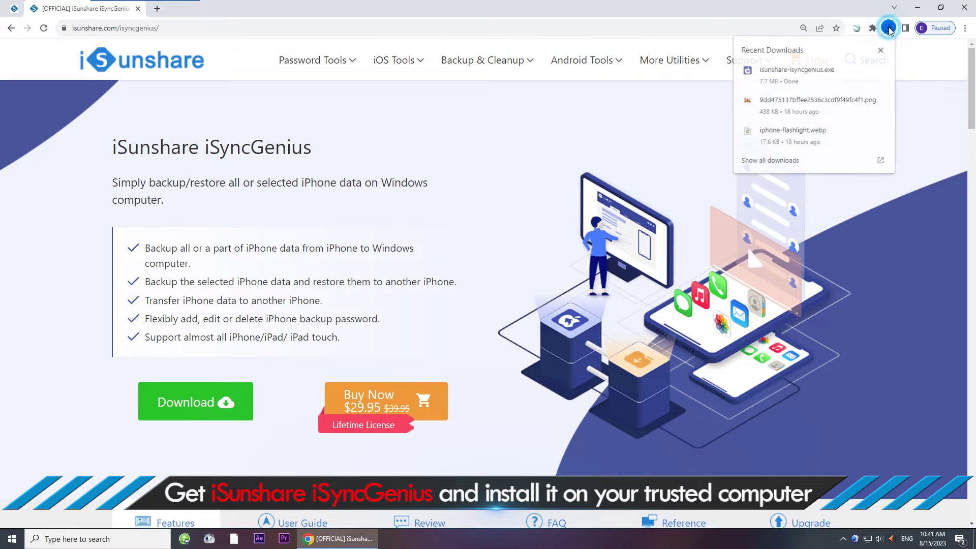
pyautogui.click(780, 74)
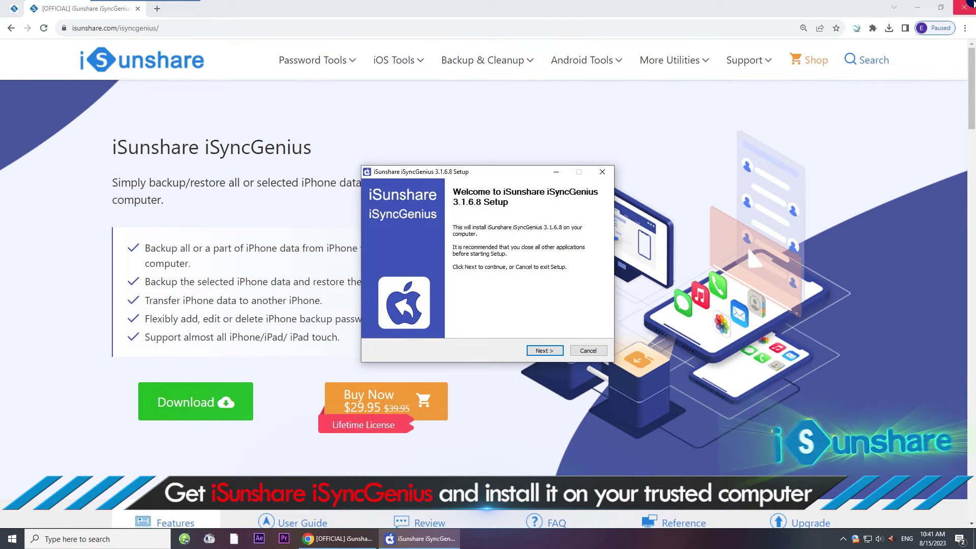
# Install iSyncGenius 3.1.6.8 with the license accepted and the default location, then finish setup.
pyautogui.click(965, 7)
pyautogui.click(545, 351)
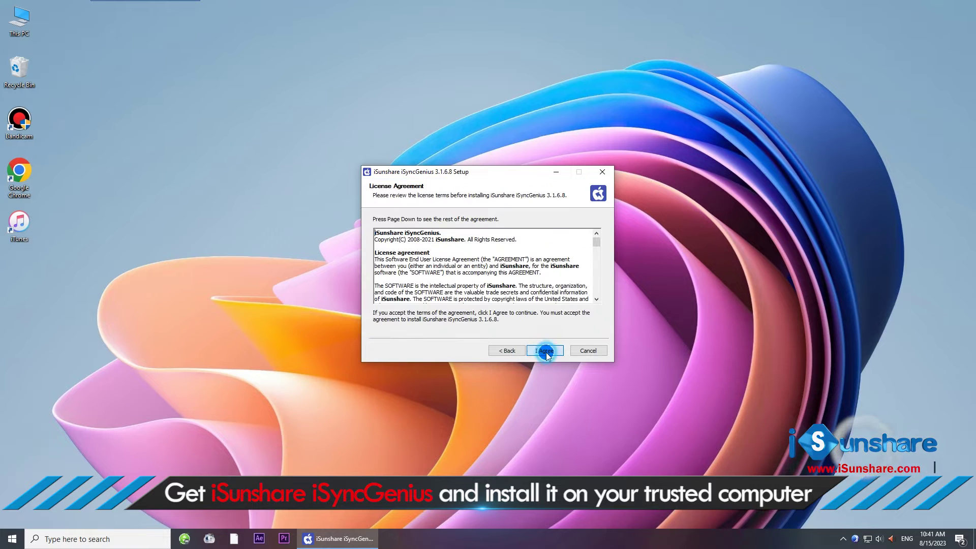
pyautogui.click(545, 352)
pyautogui.click(545, 352)
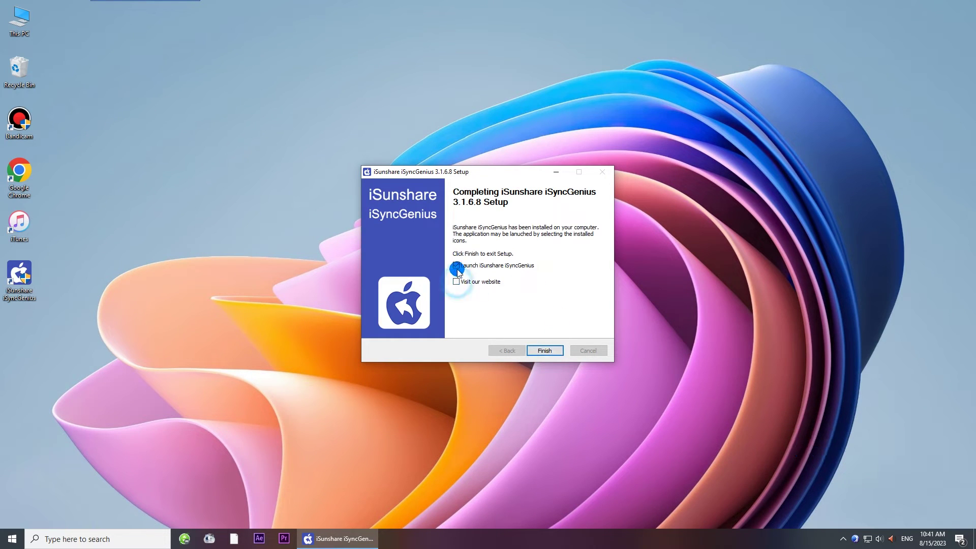
pyautogui.click(544, 352)
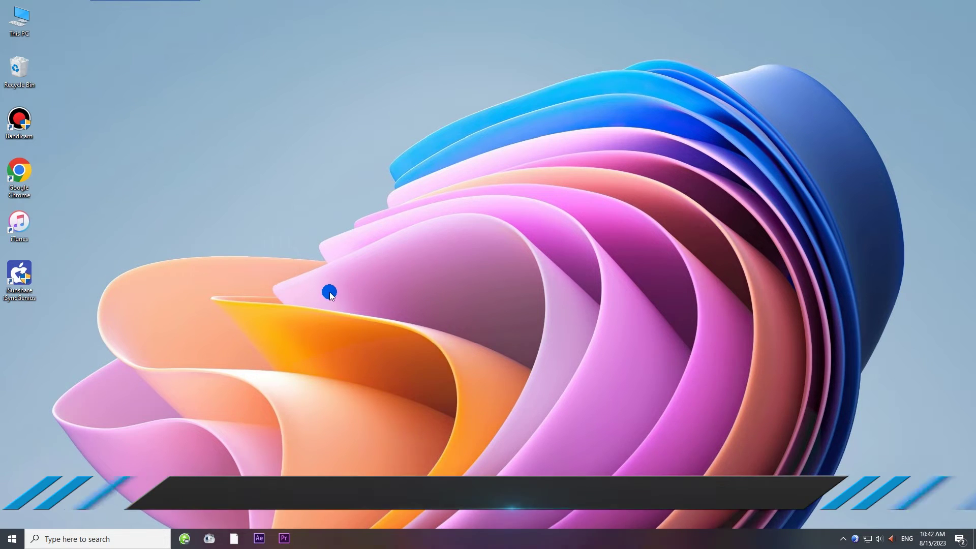
# Launch iSyncGenius for the connected iPhone XS and choose No backup password.
pyautogui.doubleClick(20, 278)
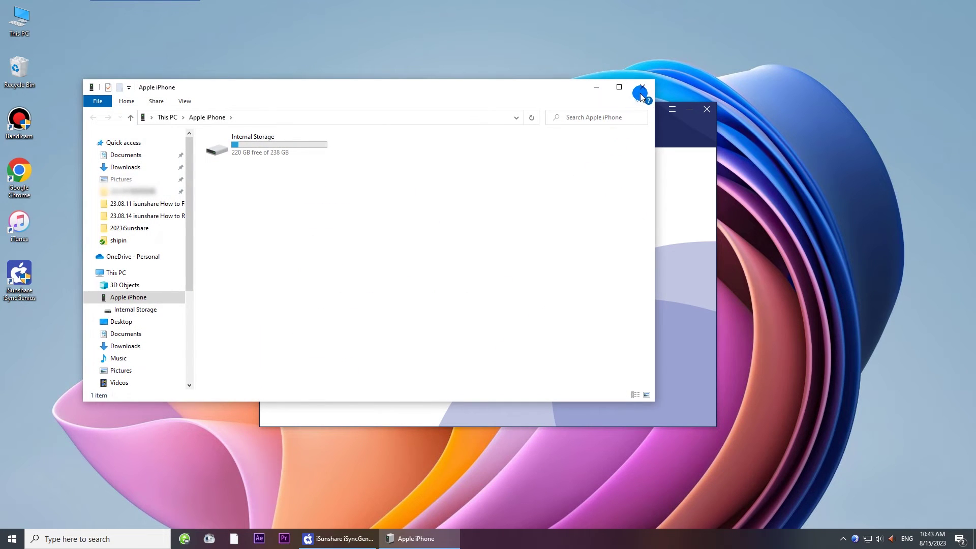
pyautogui.click(640, 94)
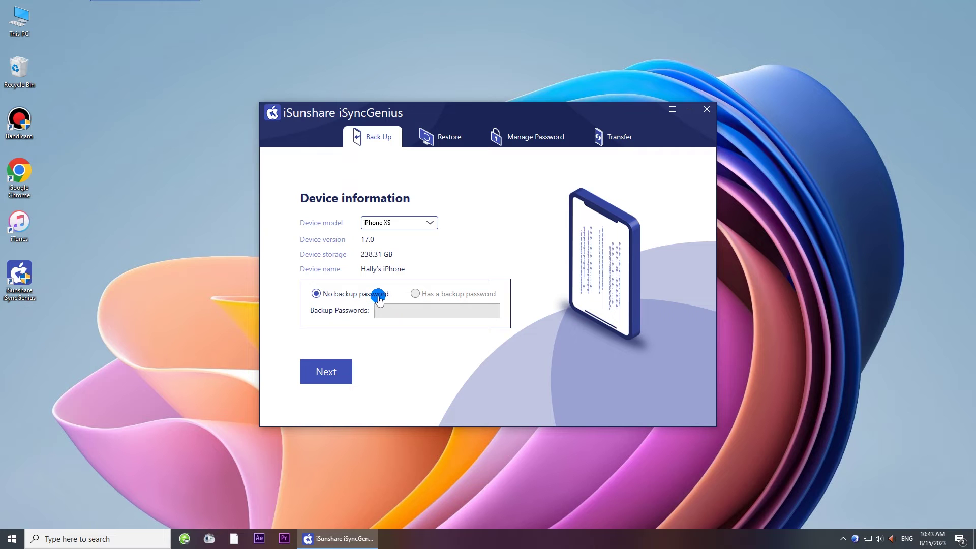
pyautogui.click(316, 294)
# Advance to the backup options, view Classified backup, and return to All Backups.
pyautogui.click(324, 377)
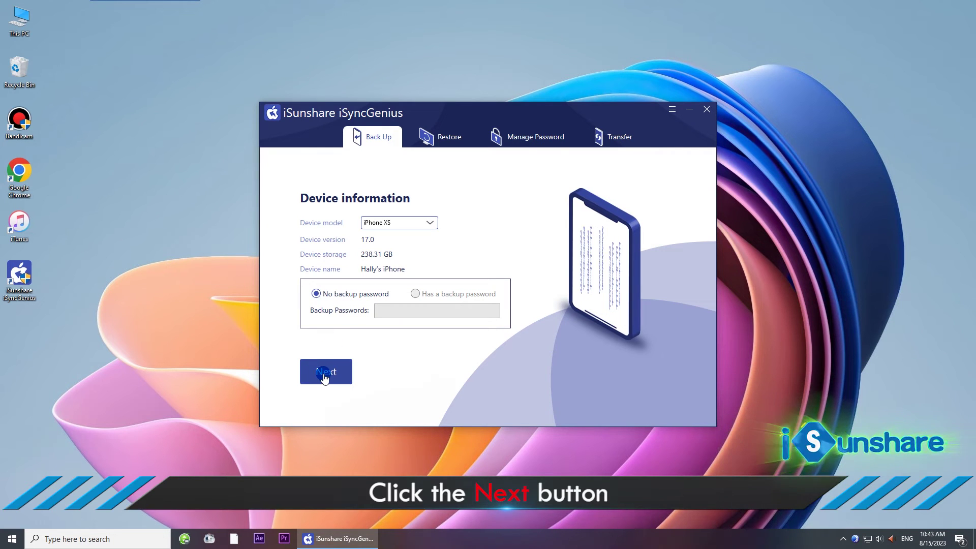
pyautogui.click(330, 374)
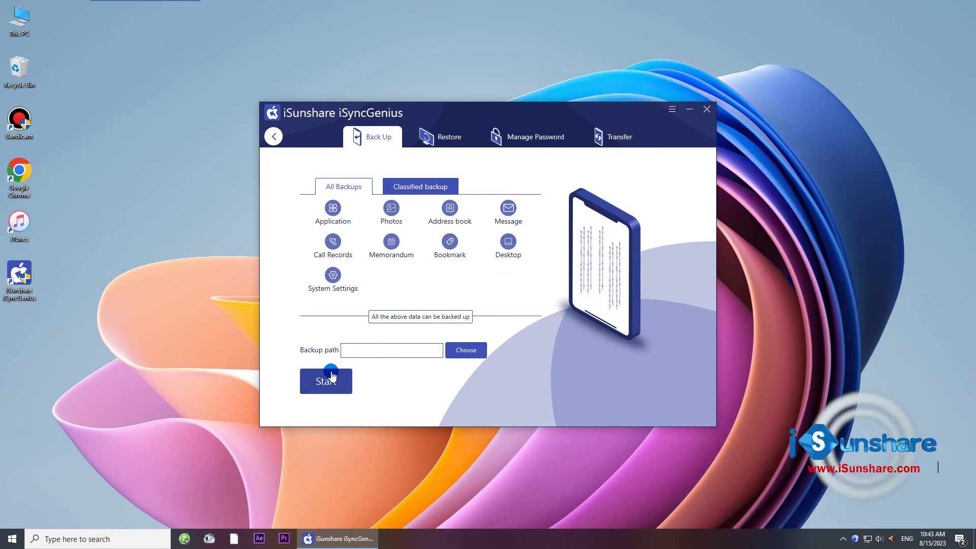
pyautogui.click(344, 189)
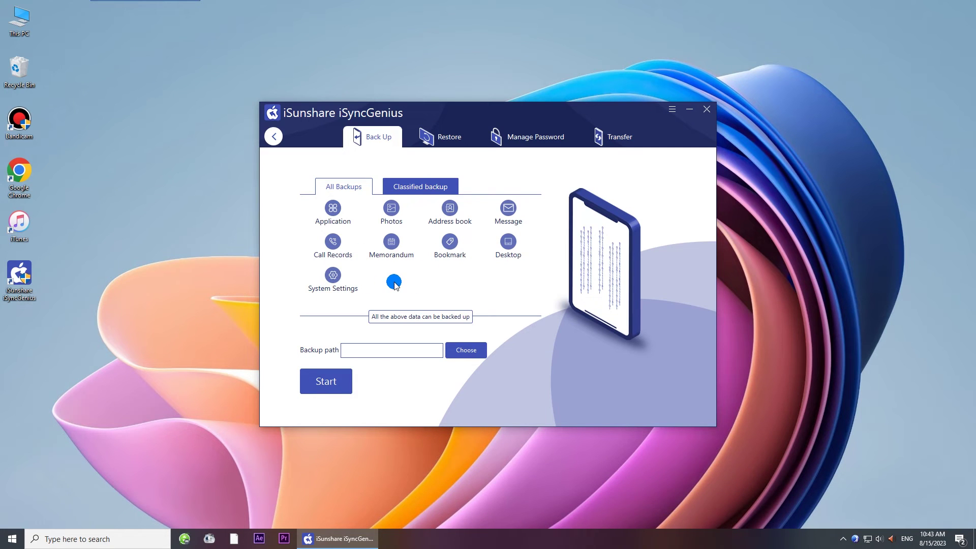
pyautogui.click(419, 189)
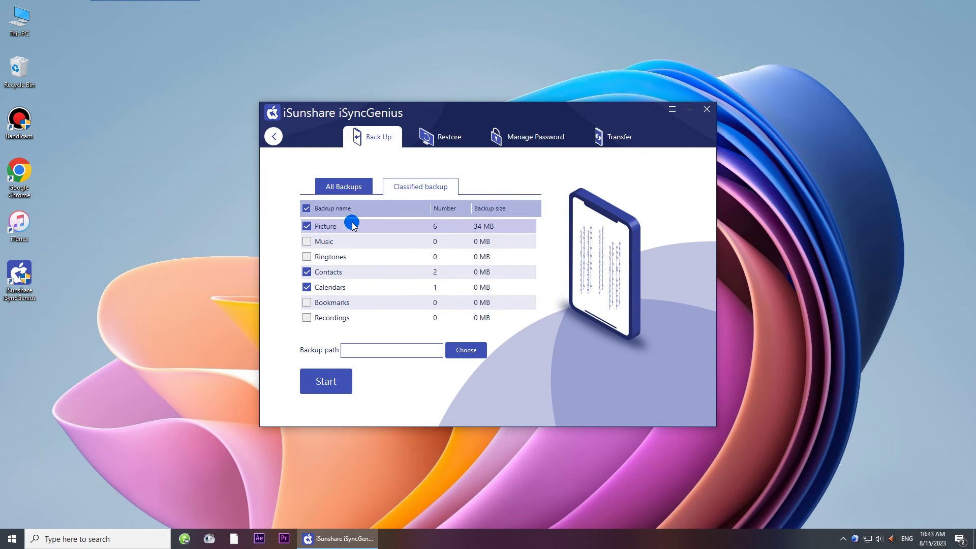
pyautogui.click(340, 188)
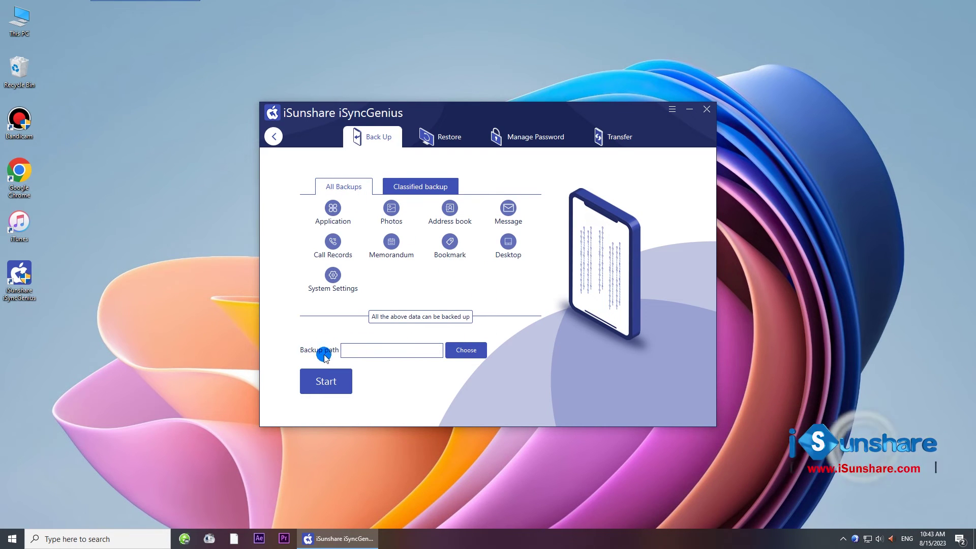
# Set the backup location to the backup folder on VM11 (J:) and start the backup.
pyautogui.click(467, 350)
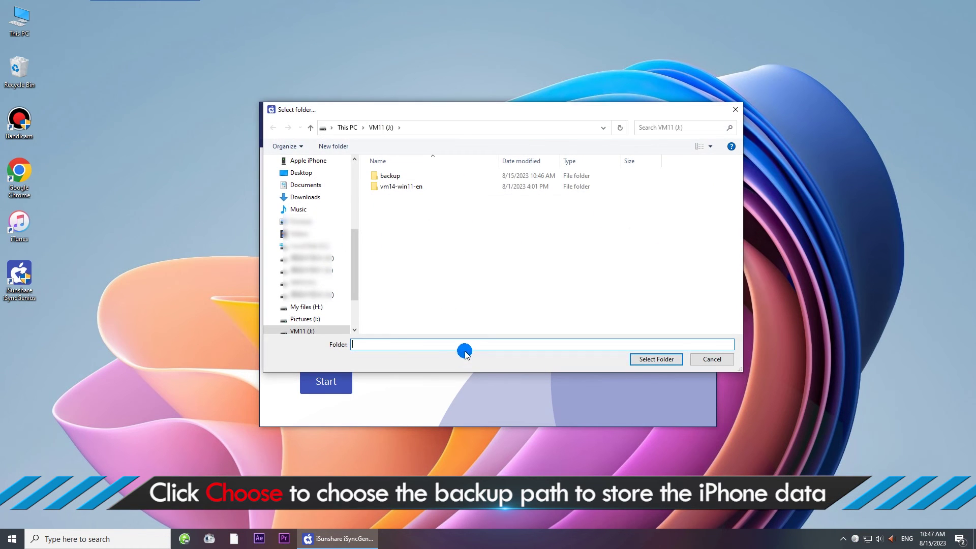
pyautogui.moveTo(356, 275); pyautogui.dragTo(355, 291)
pyautogui.click(307, 295)
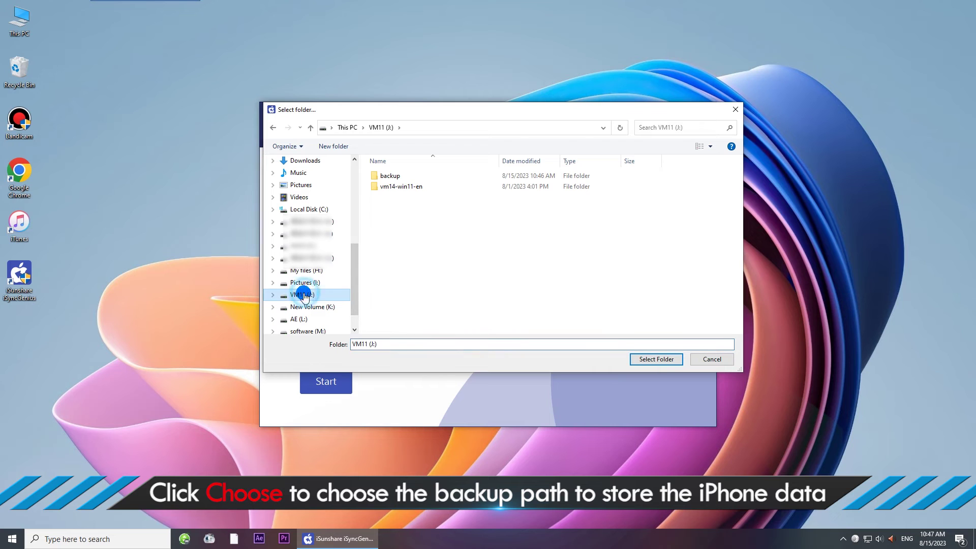
pyautogui.click(407, 187)
pyautogui.click(382, 177)
pyautogui.doubleClick(398, 177)
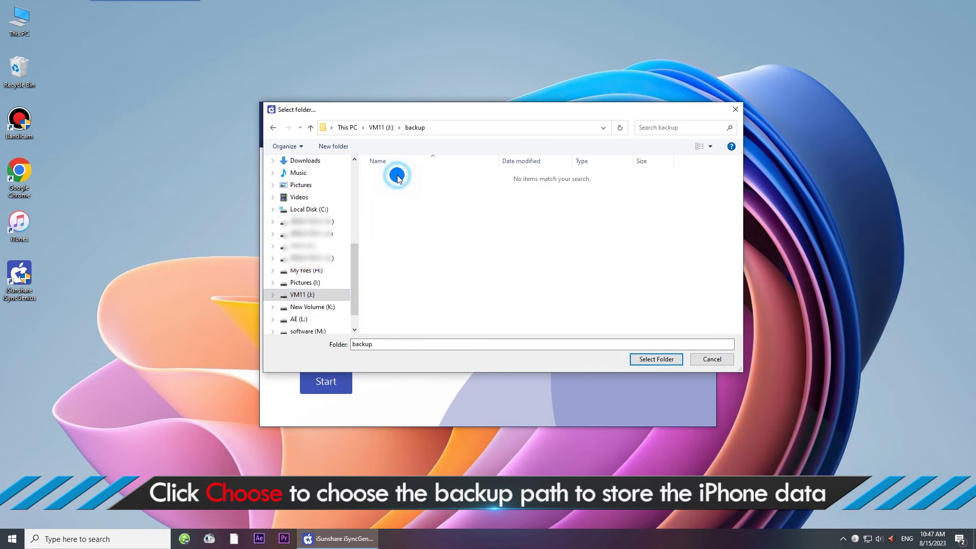
pyautogui.click(659, 359)
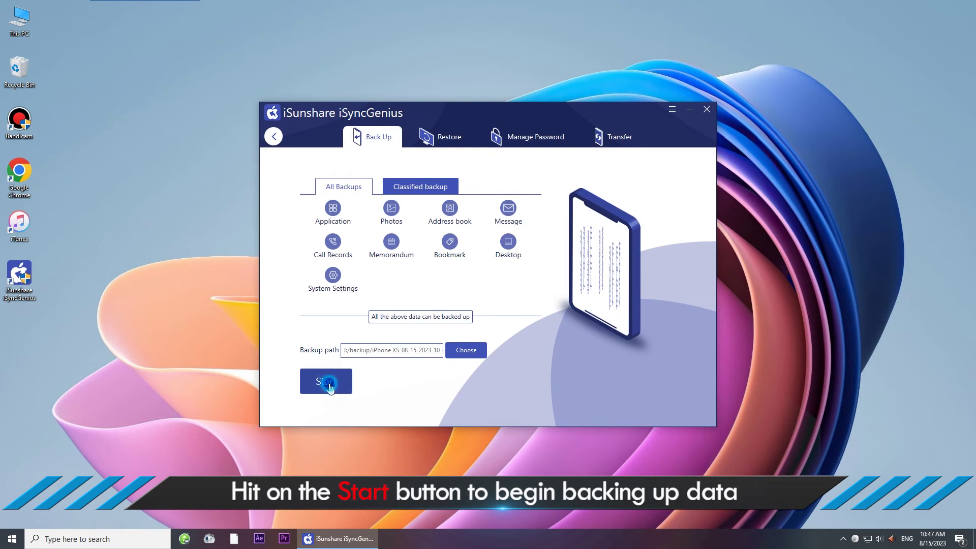
pyautogui.click(329, 384)
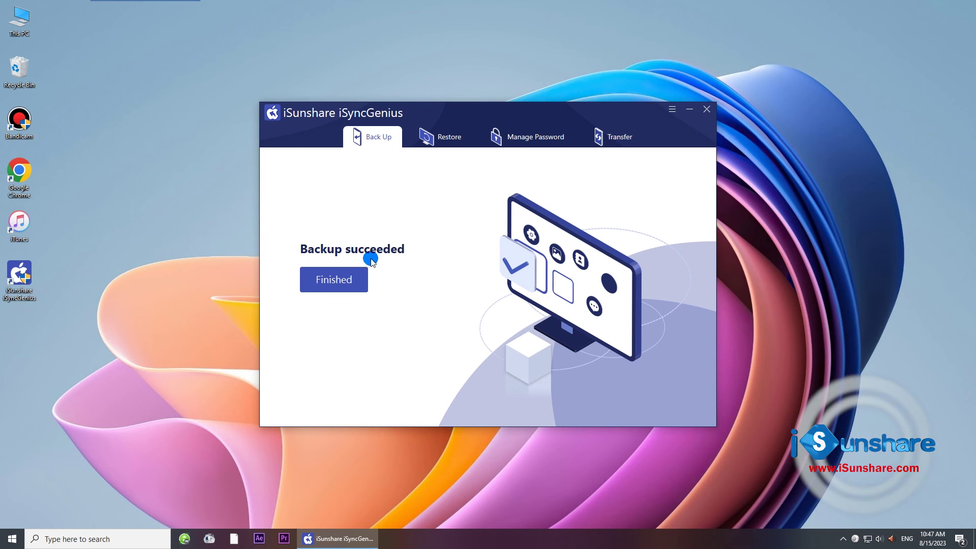
# Close the 'Backup succeeded' screen with Finished.
pyautogui.click(333, 281)
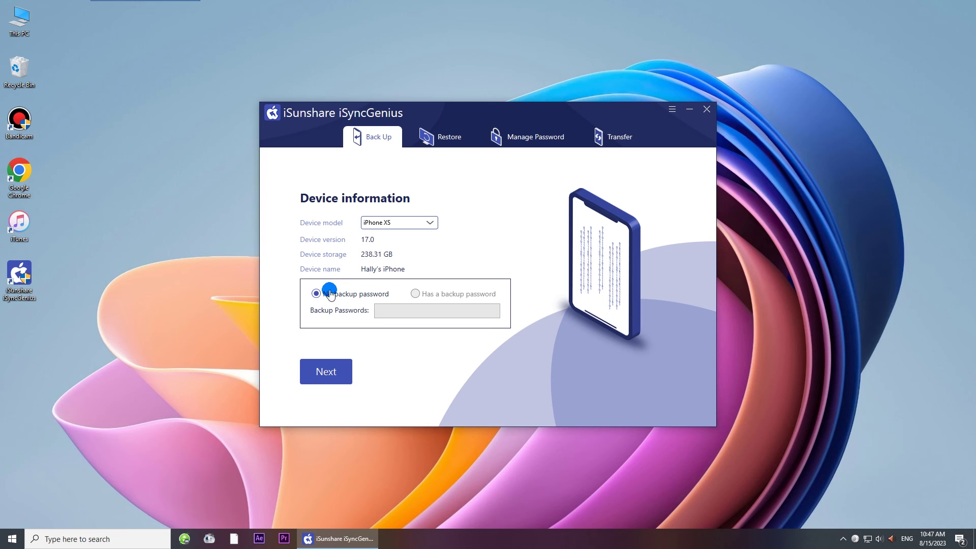
pyautogui.doubleClick(19, 23)
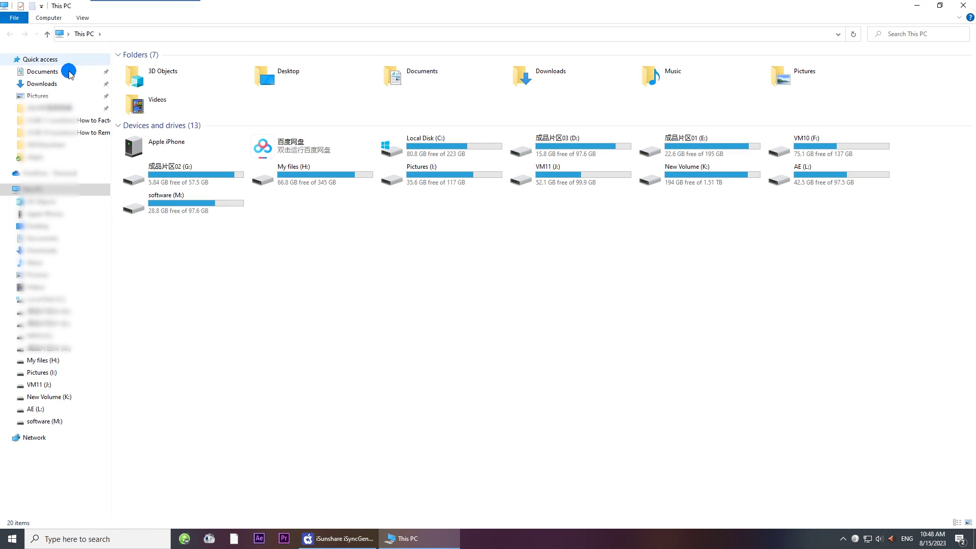
pyautogui.doubleClick(555, 174)
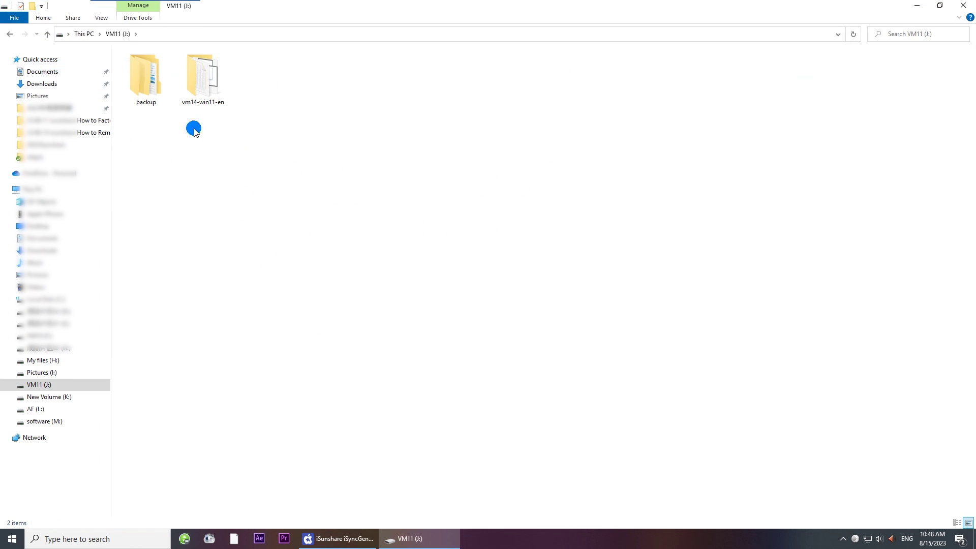
pyautogui.click(144, 82)
pyautogui.doubleClick(145, 82)
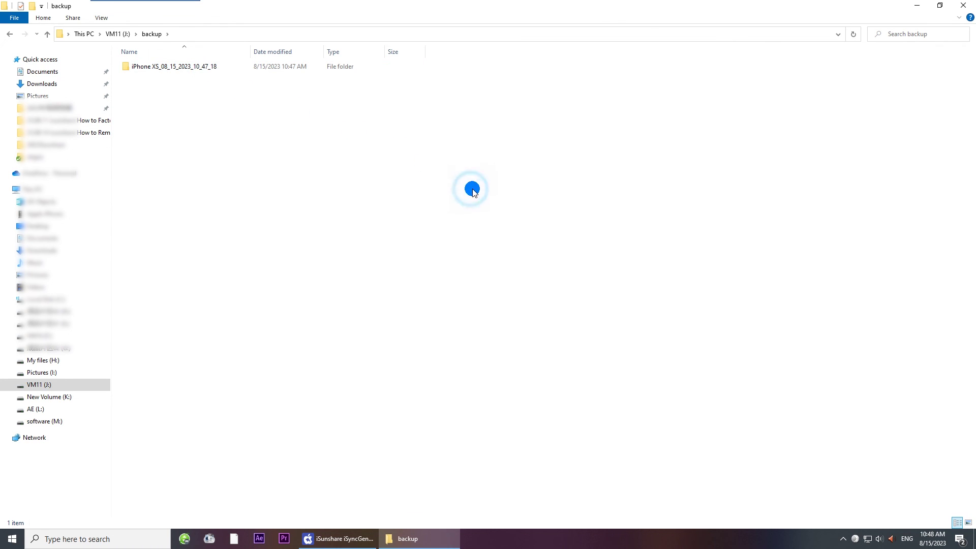
pyautogui.click(964, 7)
pyautogui.click(562, 251)
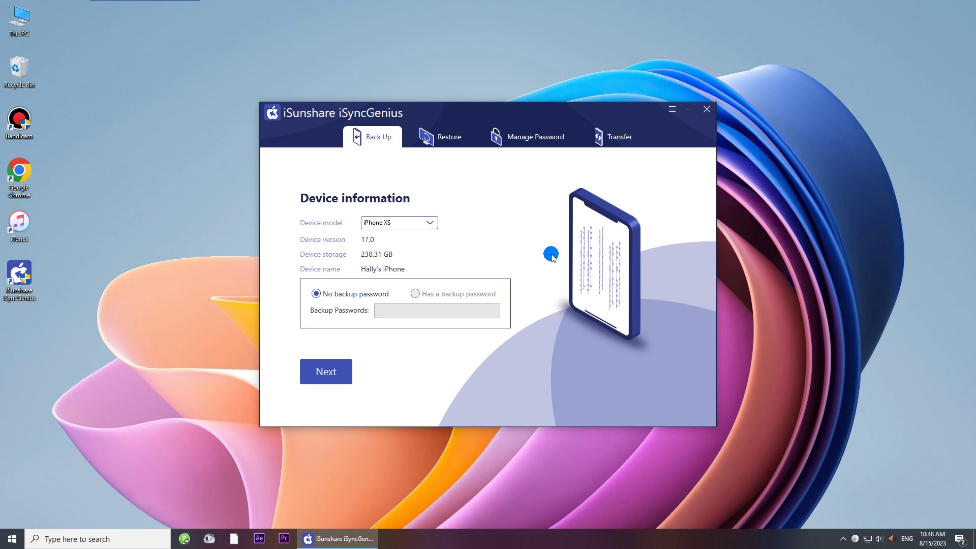